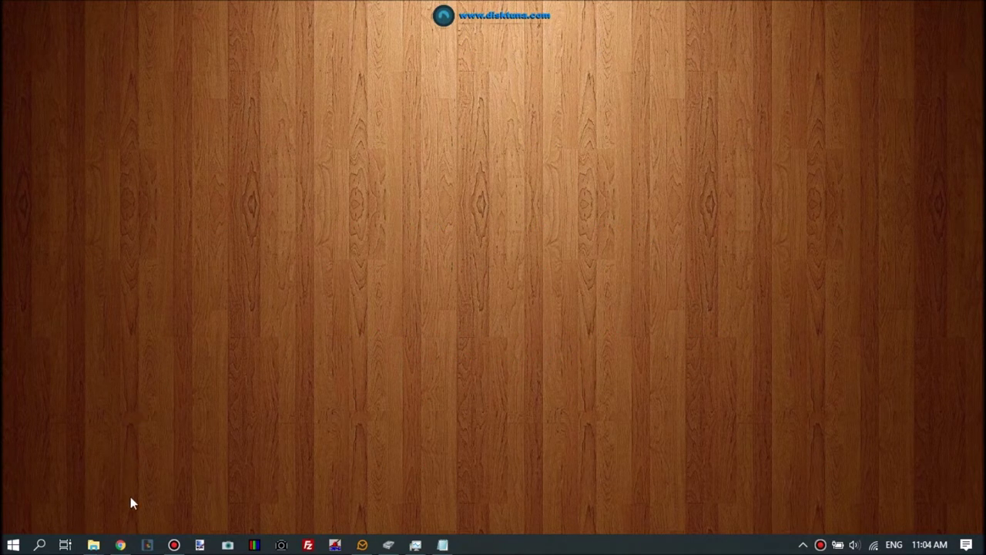
Check the contents of drive F: in File Explorer, and minimize the window
mouse_move(94, 545)
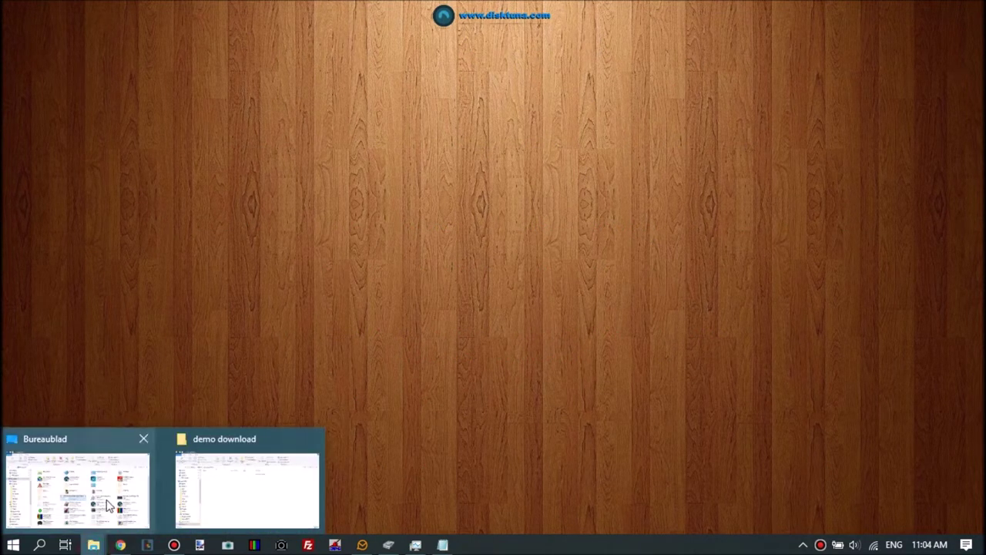
left_click(208, 502)
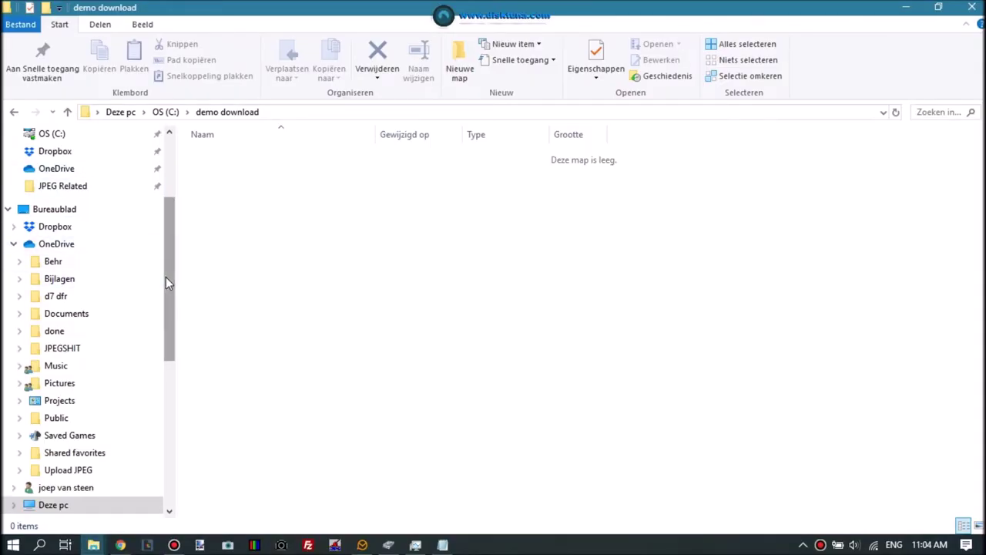
left_click_drag(166, 276, 164, 215)
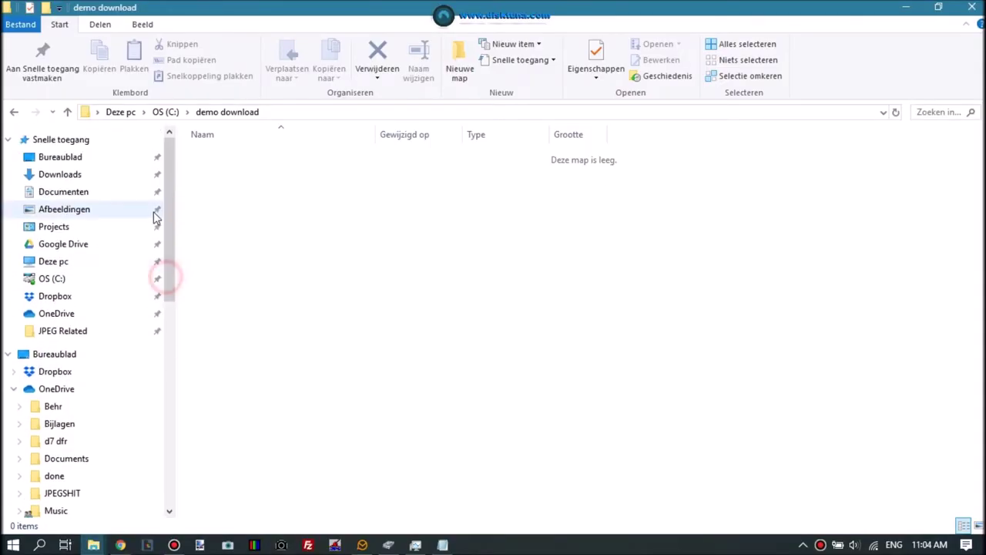
left_click(49, 265)
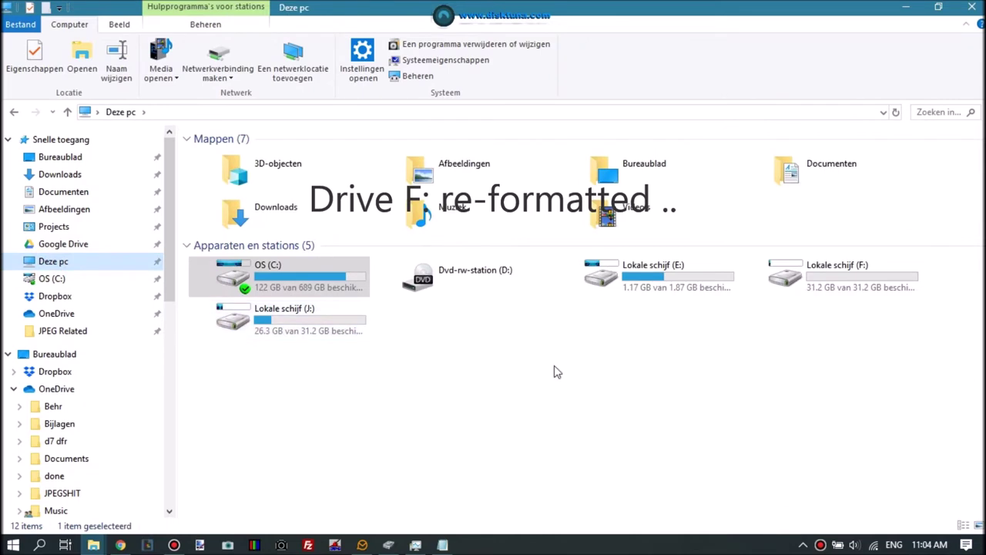
left_click(857, 280)
double_click(858, 286)
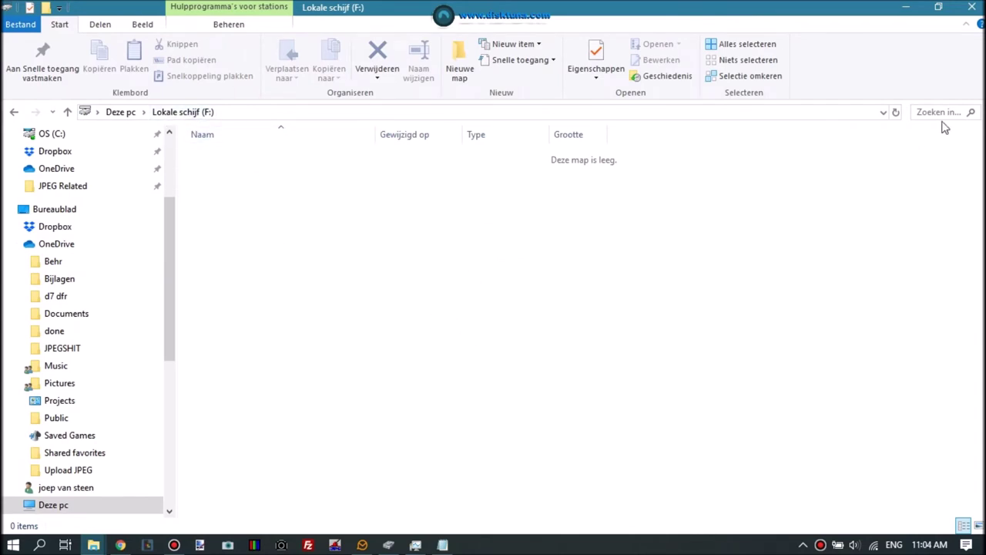
left_click(907, 7)
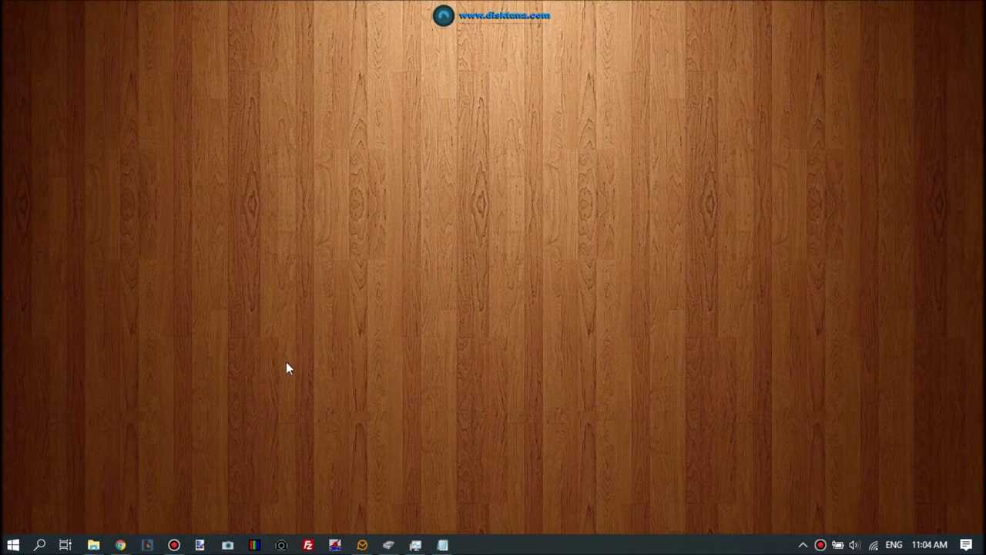
Switch to Chrome and download JpegDigger2268.zip from the DiskTuna JpegDigger page into the demo download folder
left_click(120, 545)
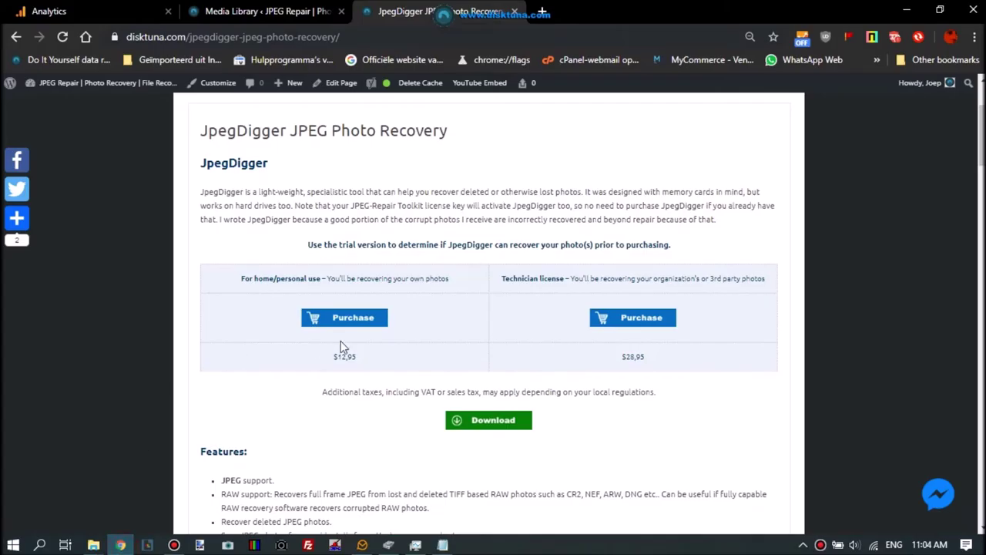
scroll(258, 262, "up", 2)
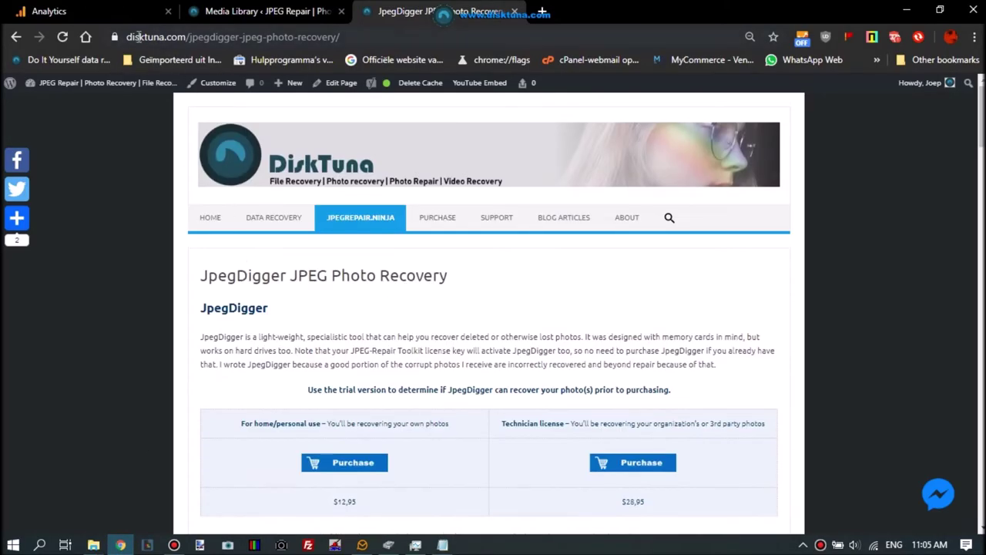
mouse_move(345, 224)
left_click(347, 308)
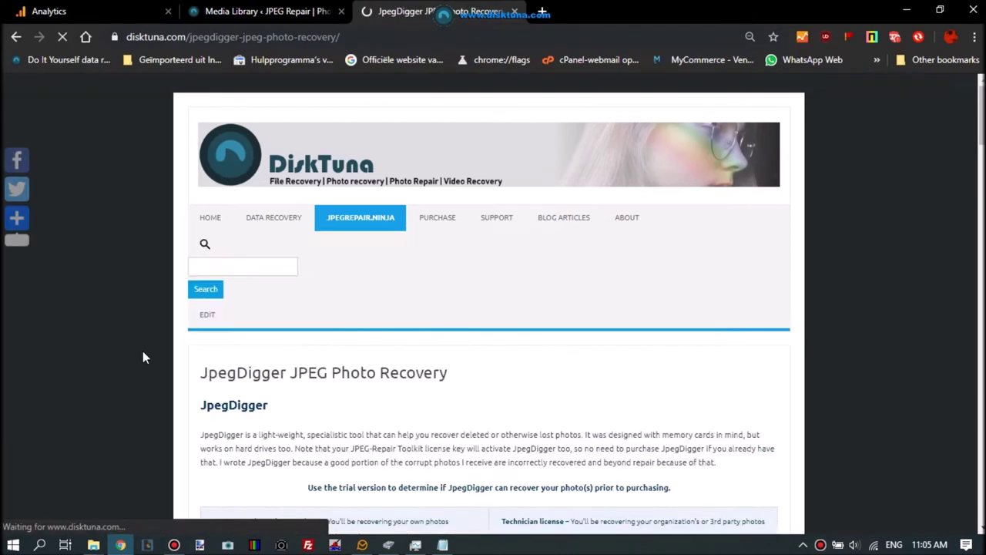
scroll(142, 351, "down", 3)
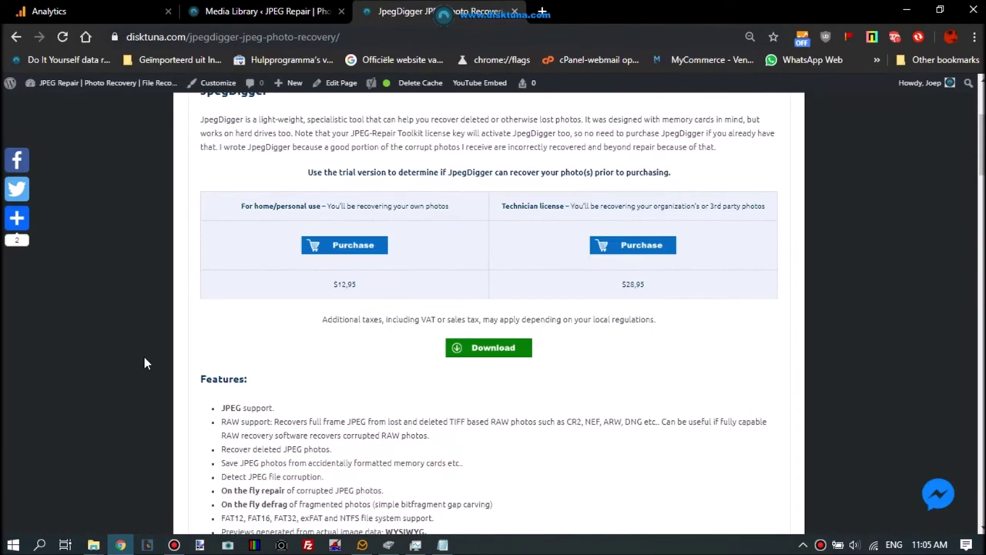
left_click(490, 353)
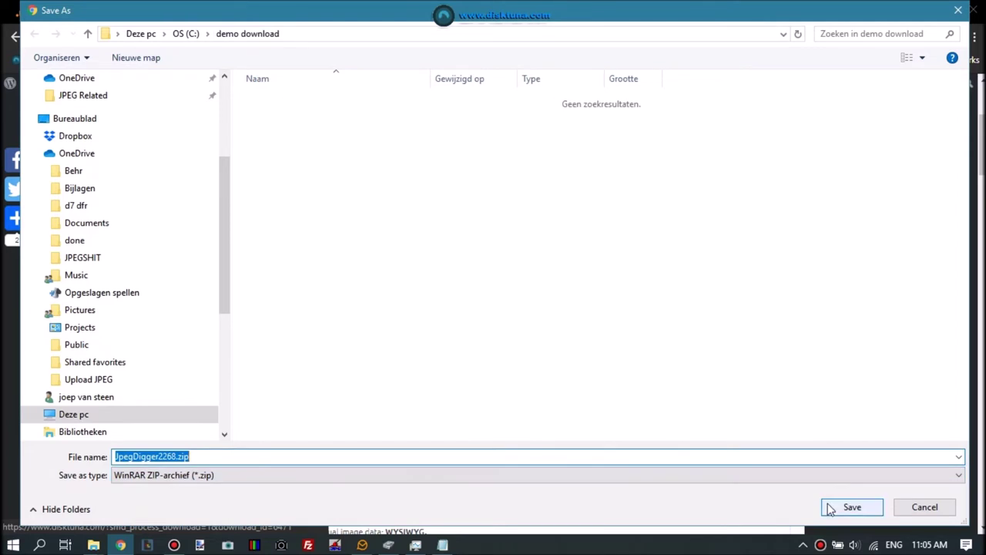
left_click(850, 506)
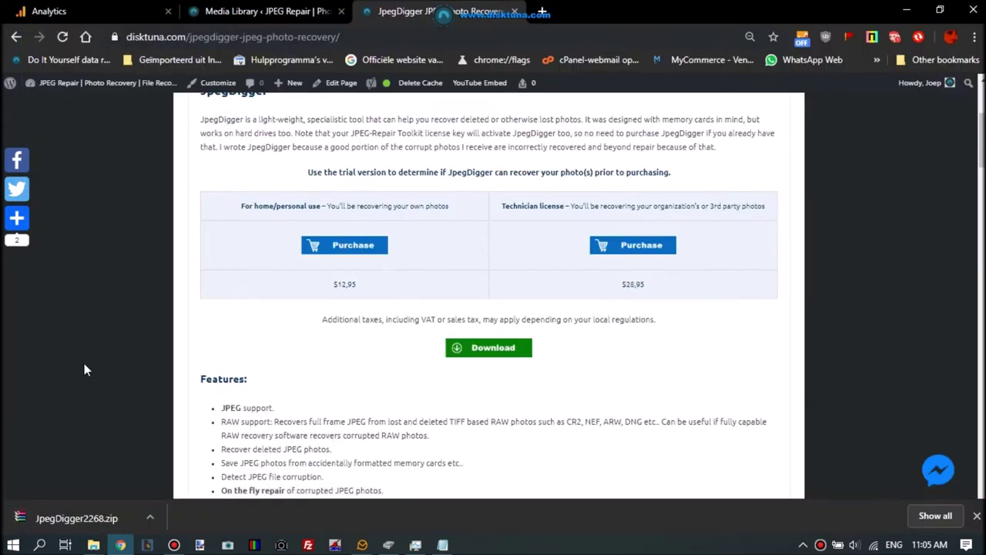
Open the downloaded archive in WinRAR and launch JpegDigger.exe, minimizing the browser and archive windows
left_click(81, 518)
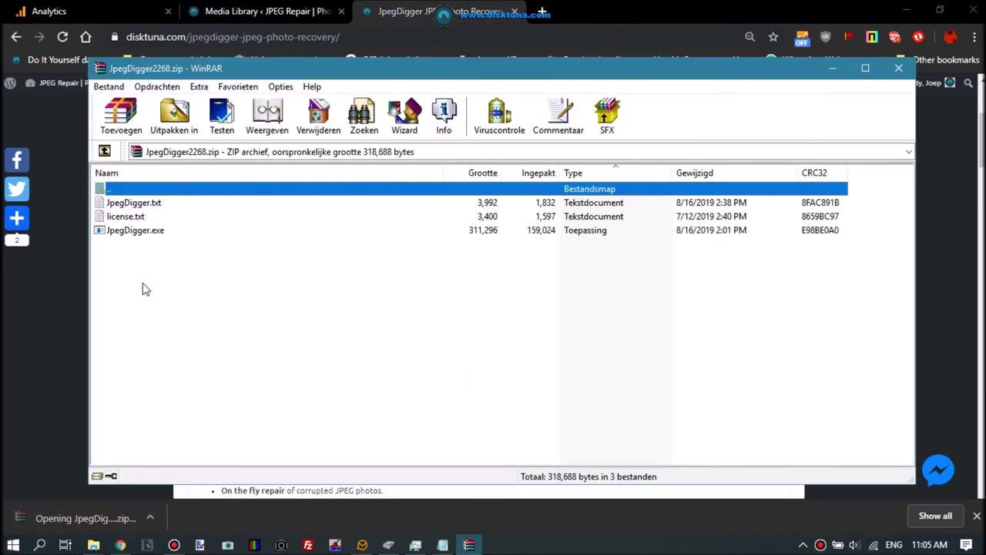
left_click(148, 230)
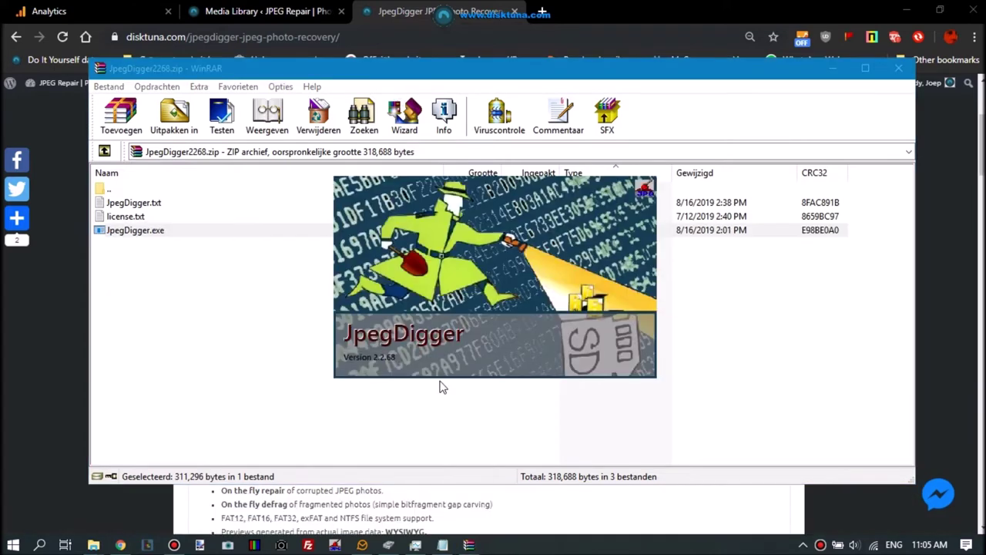
left_click(907, 11)
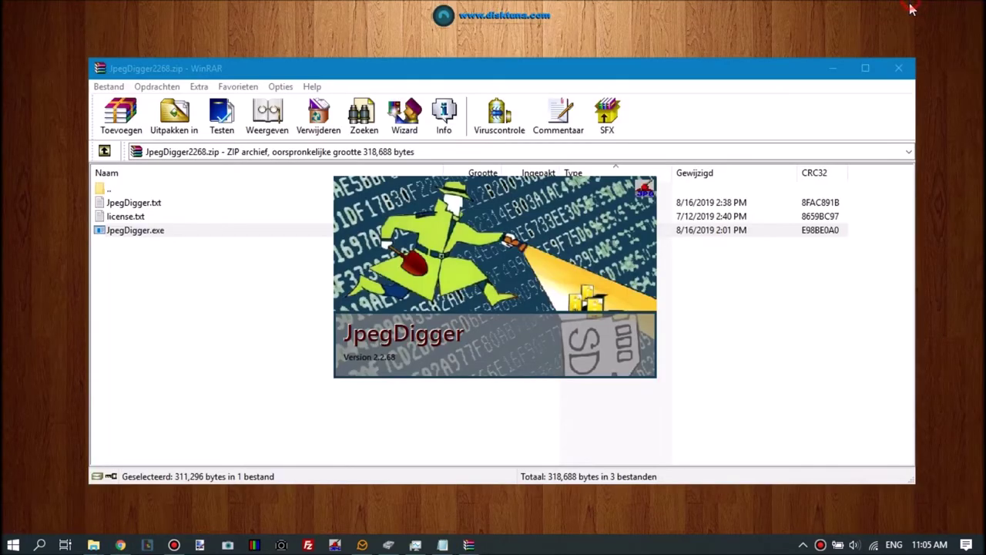
left_click(833, 69)
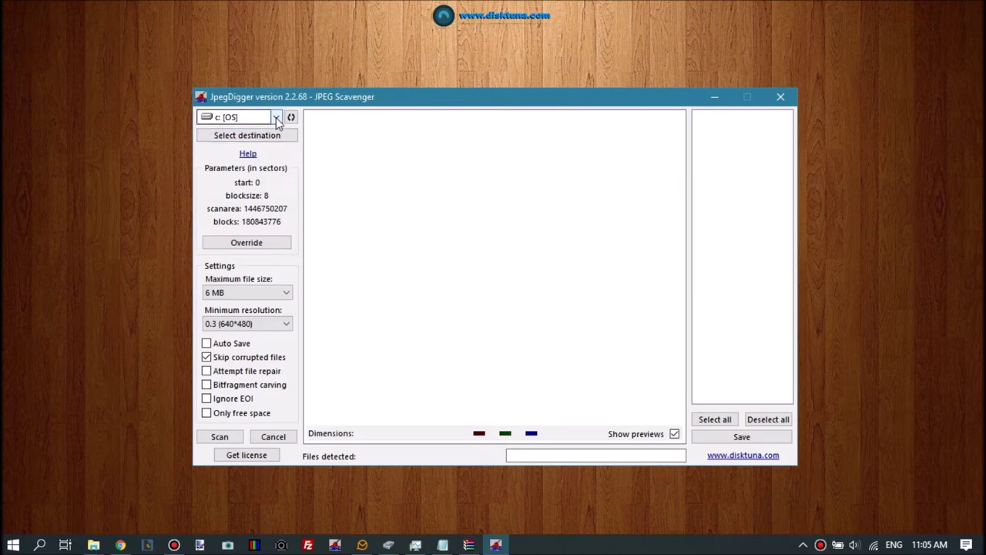
Activate JpegDigger by pasting the licence key into the serial number field and accepting it
left_click(247, 455)
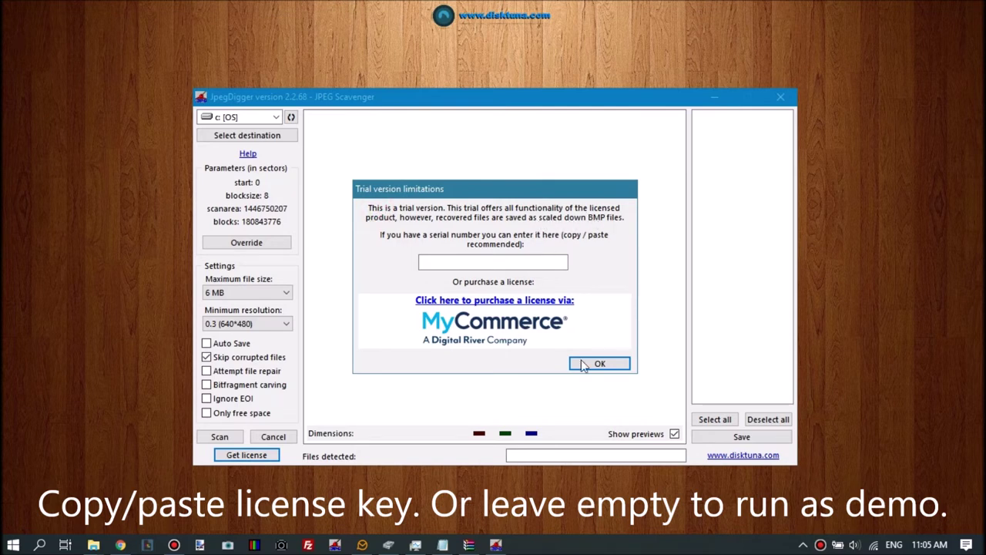
left_click(479, 262)
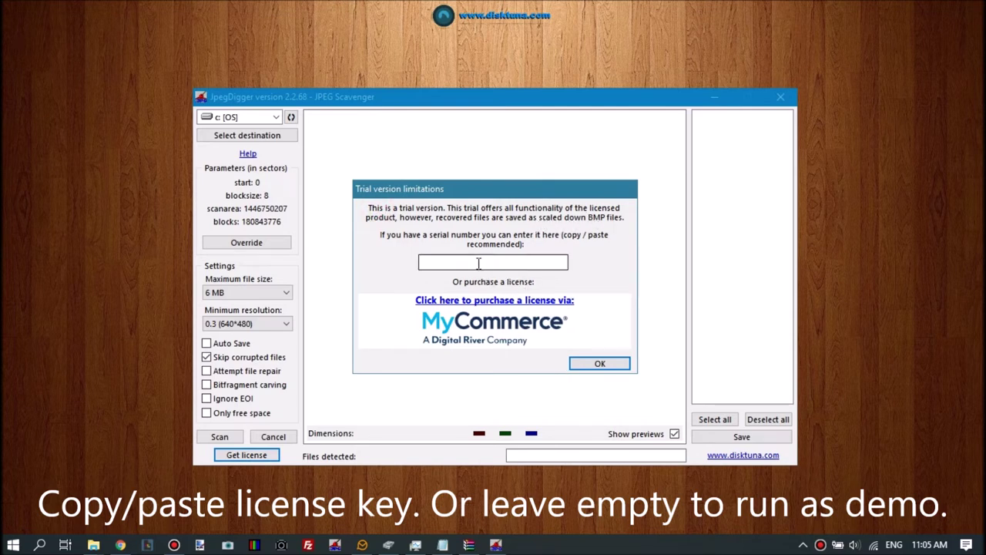
right_click(478, 262)
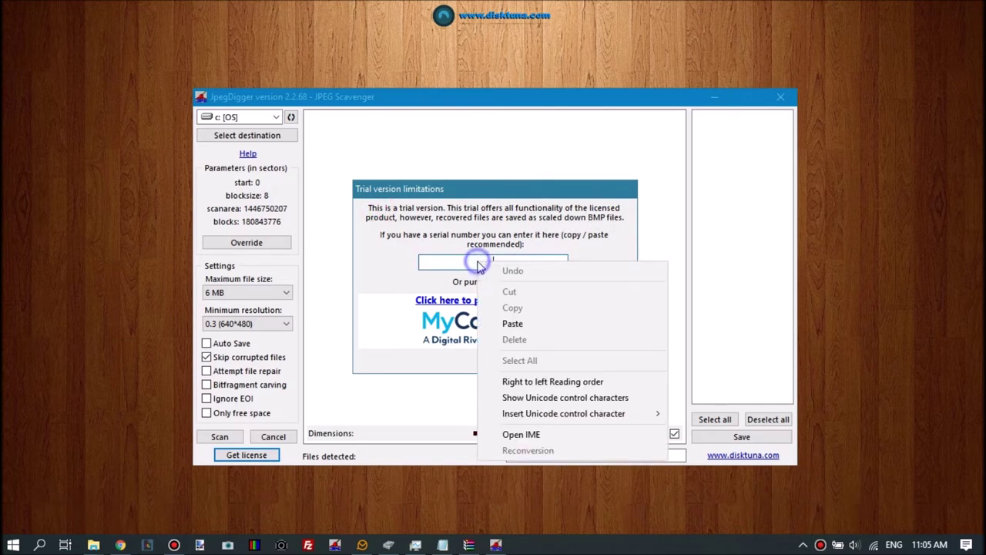
left_click(511, 322)
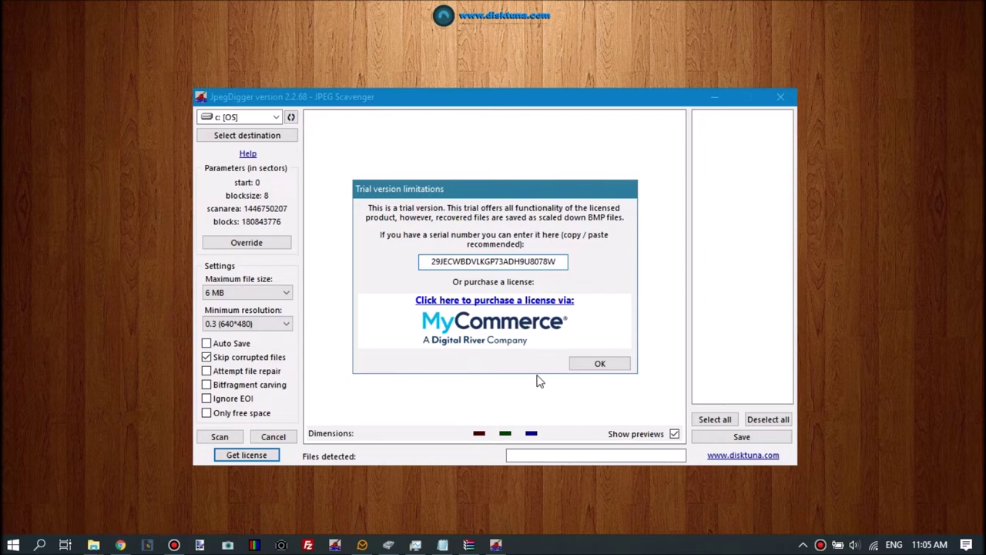
left_click(591, 364)
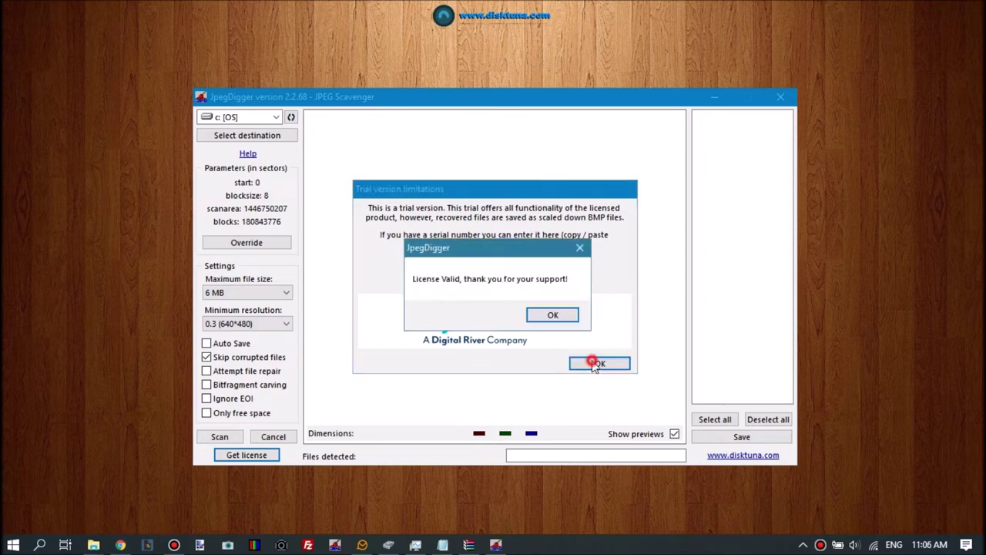
left_click(552, 315)
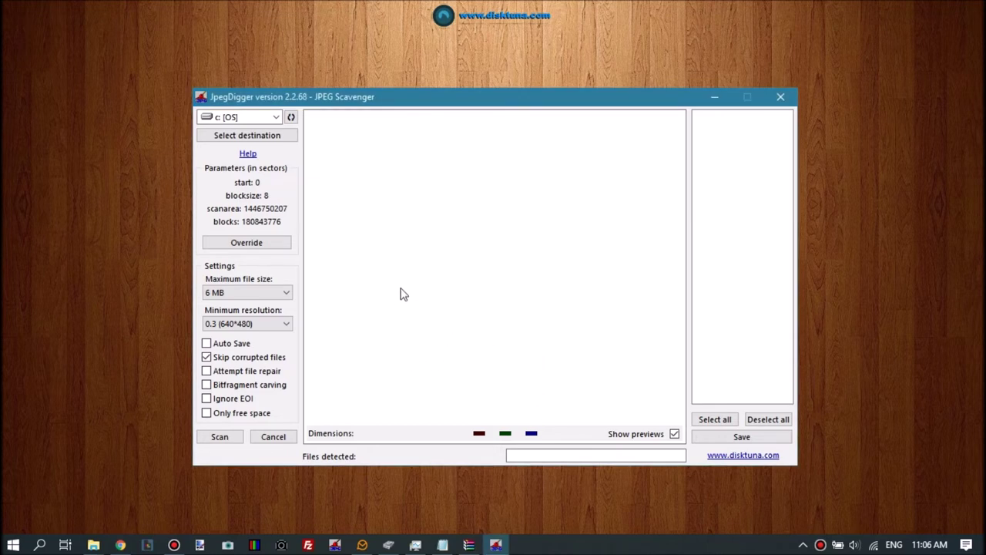
Choose drive F: as the source drive for the photo scan
left_click(276, 116)
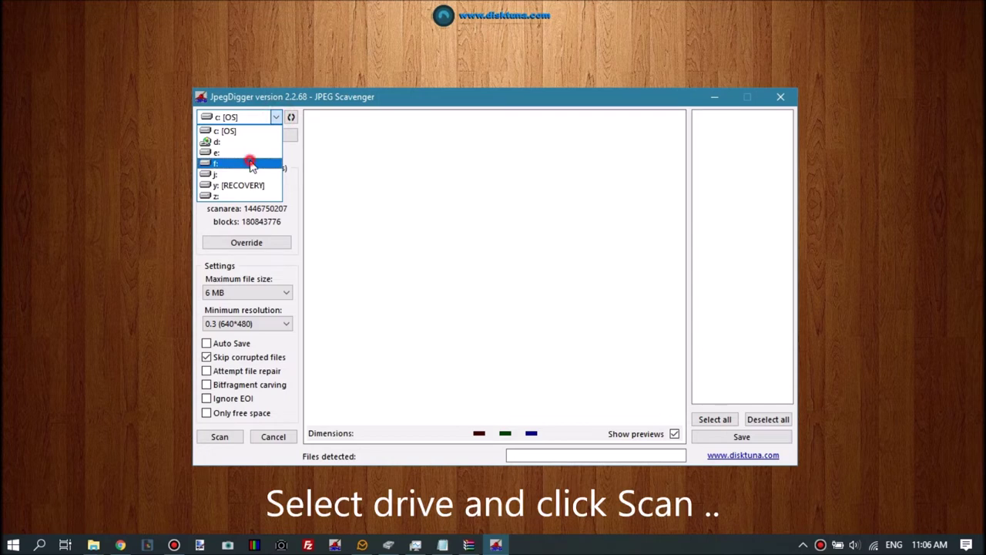
left_click(252, 164)
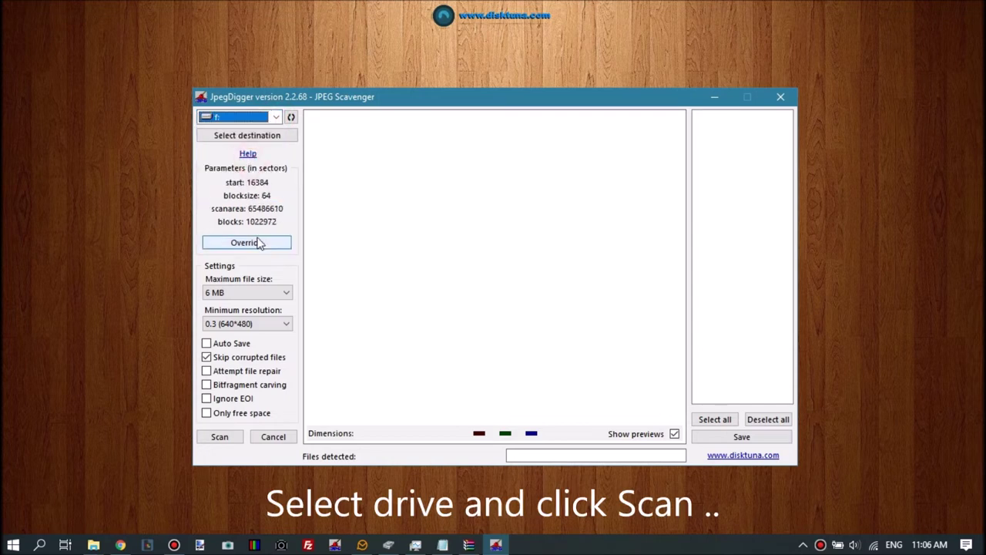
Try to scan drive F: with the default parameters, and stop the scan early
left_click(219, 437)
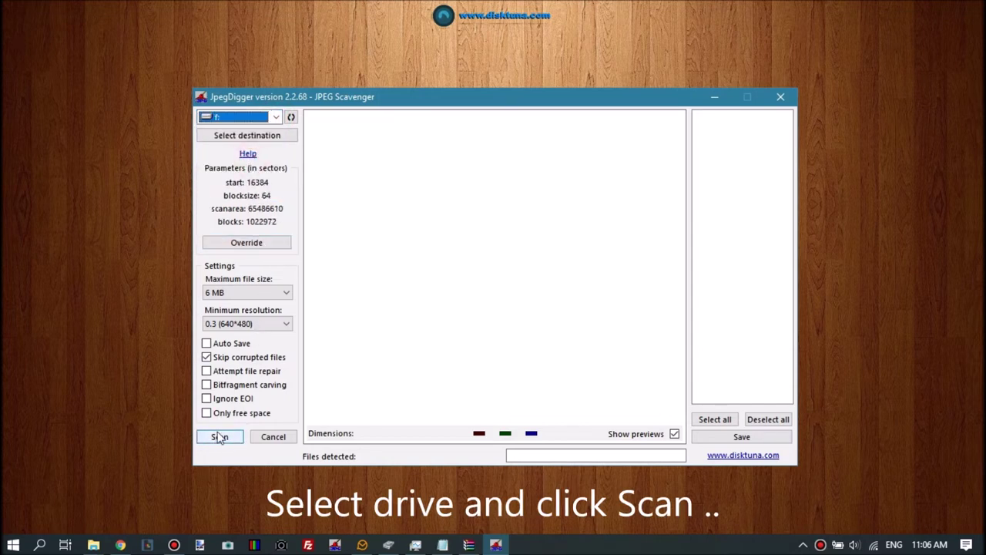
left_click(219, 437)
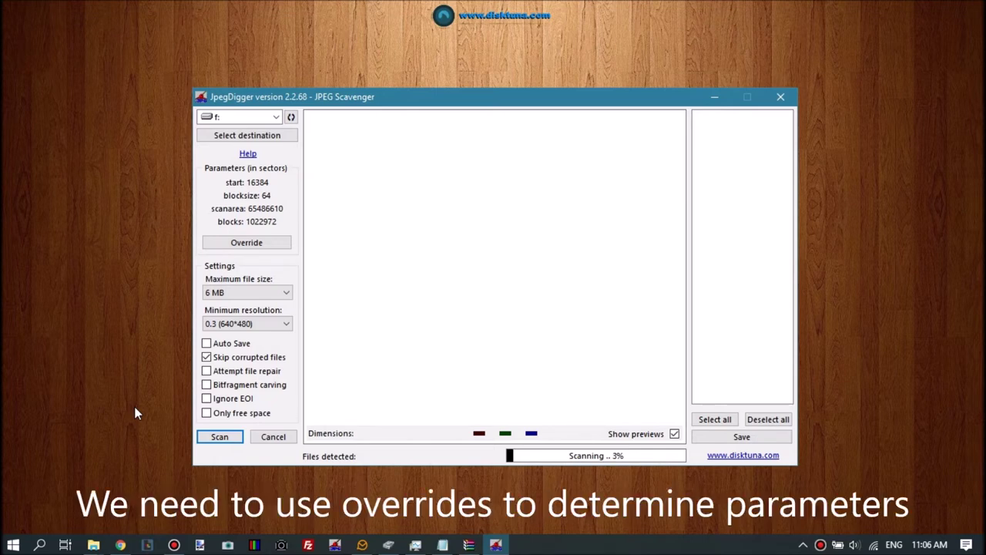
left_click(272, 437)
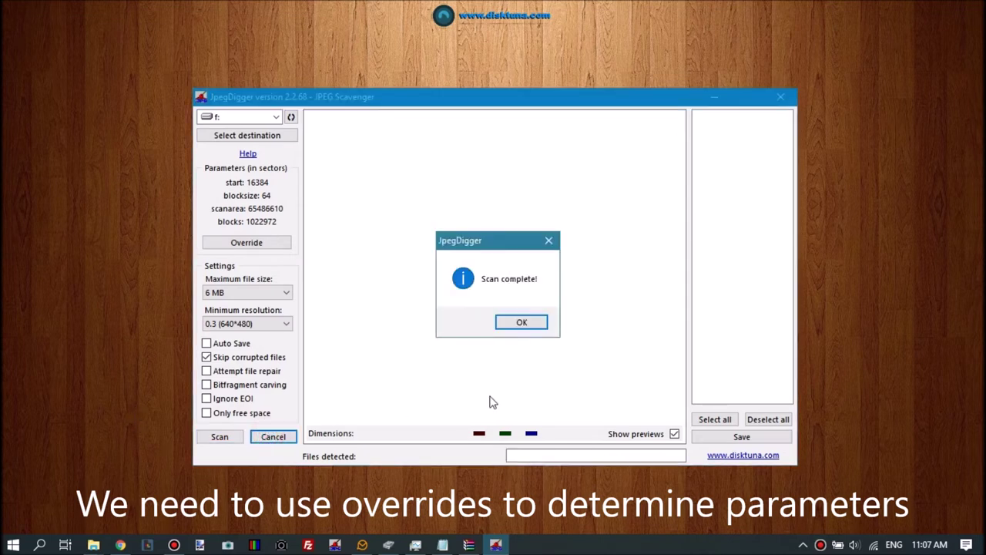
left_click(520, 322)
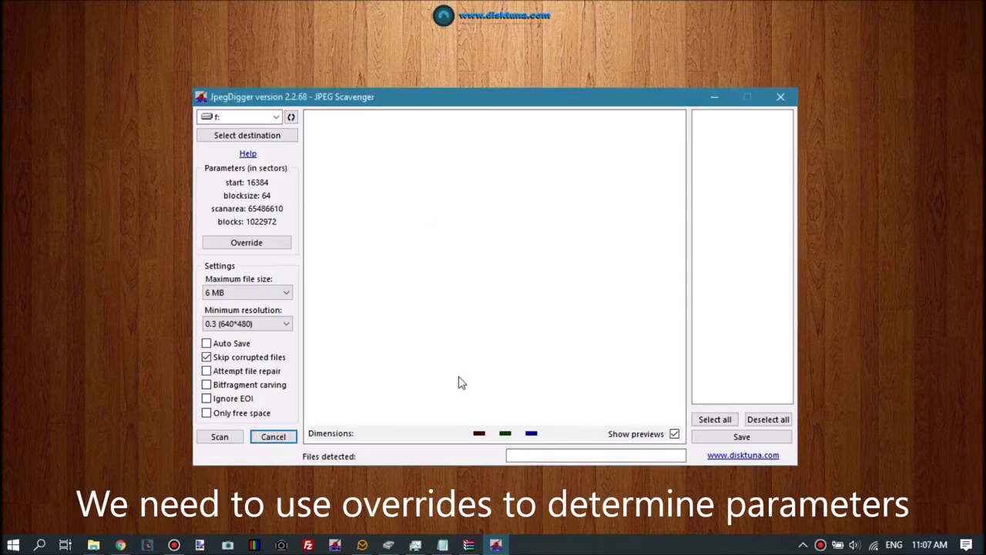
Have the Overrides dialog determine the start sector and blocksize for drive F:, and accept the values
left_click(256, 244)
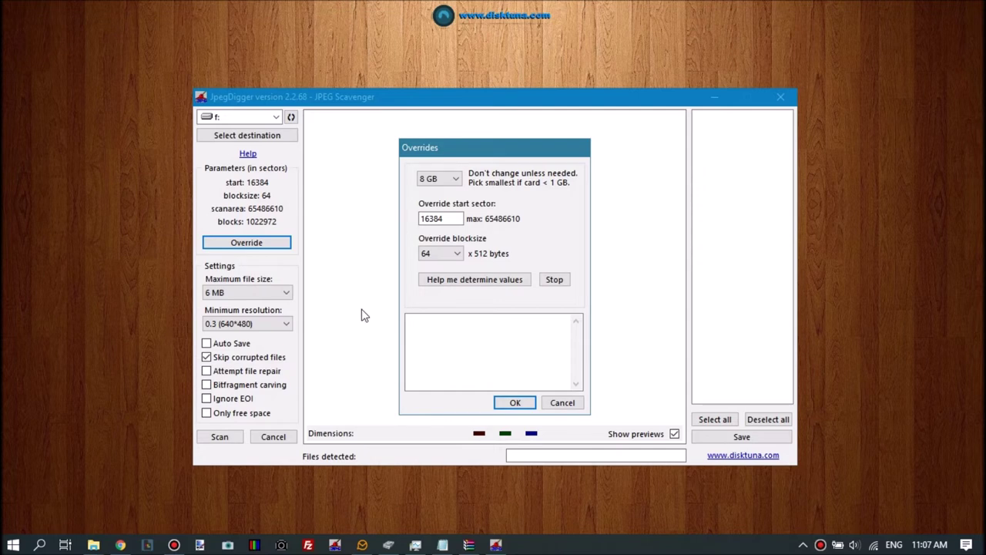
left_click(466, 281)
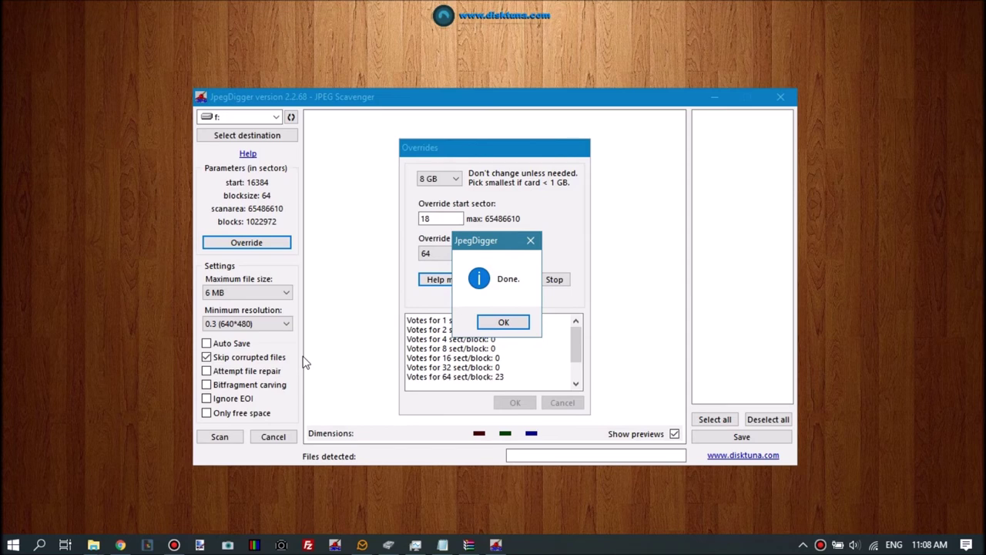
left_click(503, 323)
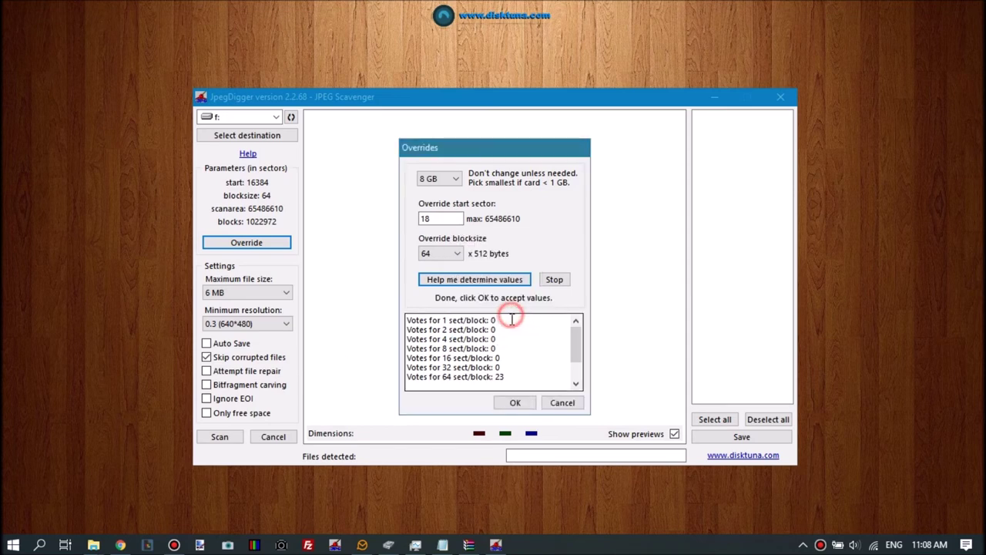
left_click(515, 402)
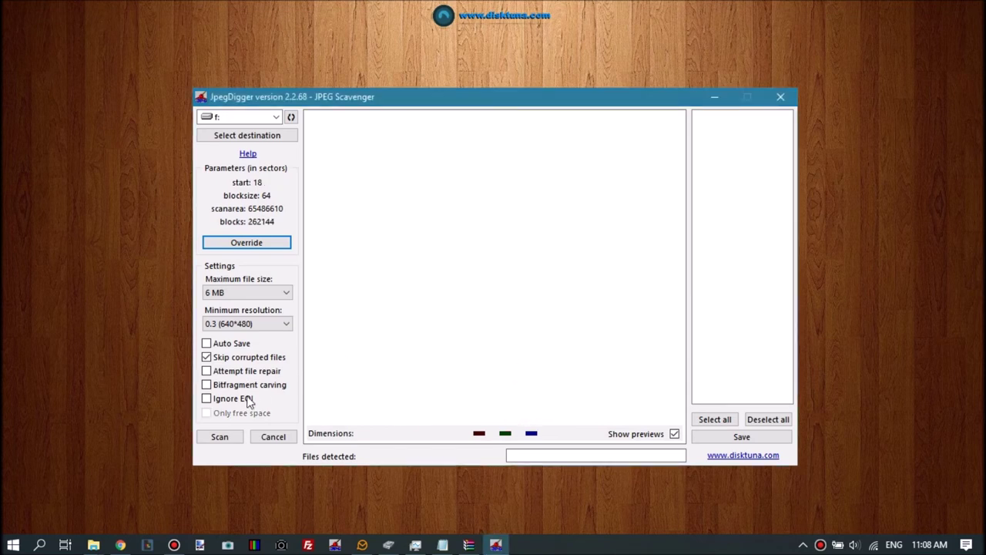
Scan drive F: for photos with the overridden parameters, and stop the scan after the first photos are detected
left_click(224, 437)
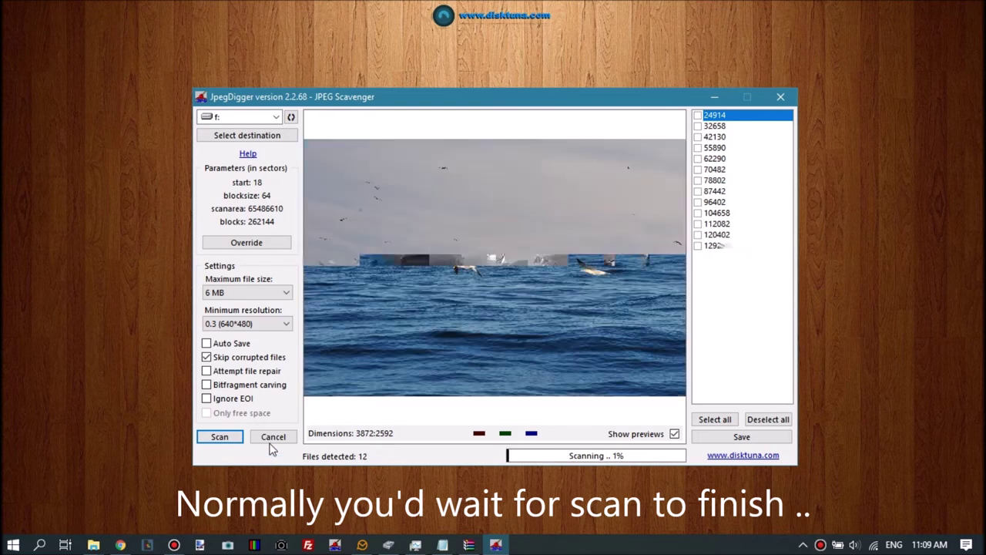
left_click(272, 436)
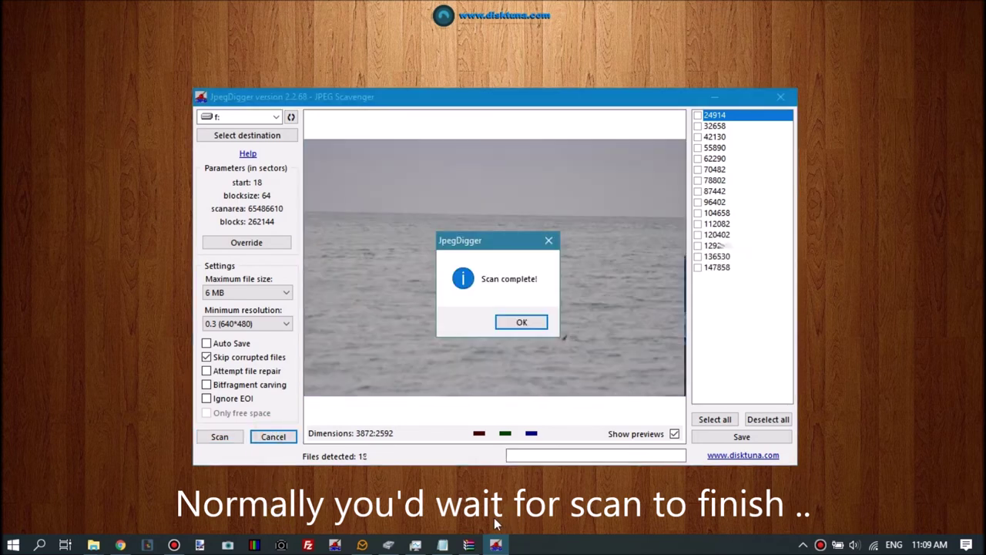
left_click(519, 324)
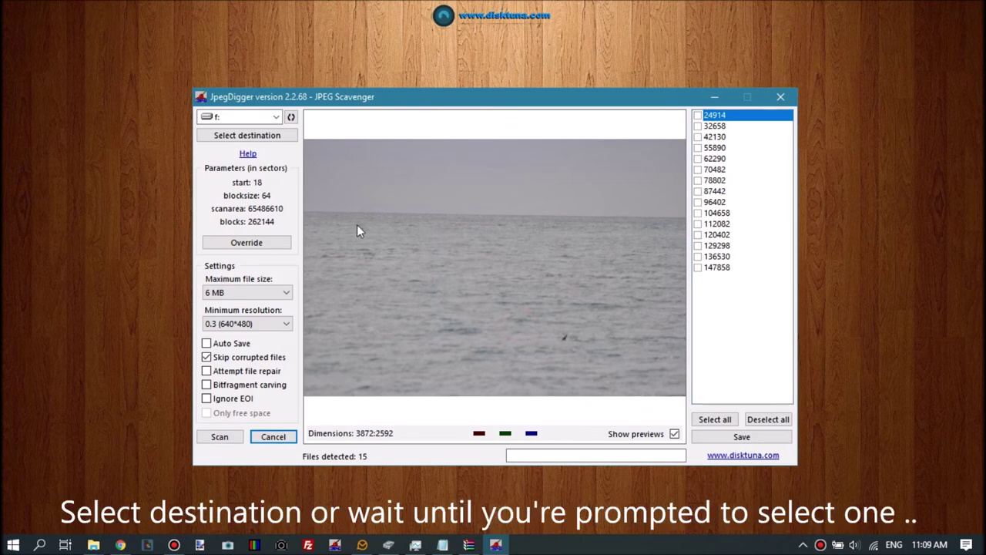
Set C:\Recovered\TEST as the destination folder for the recovered photos
left_click(272, 139)
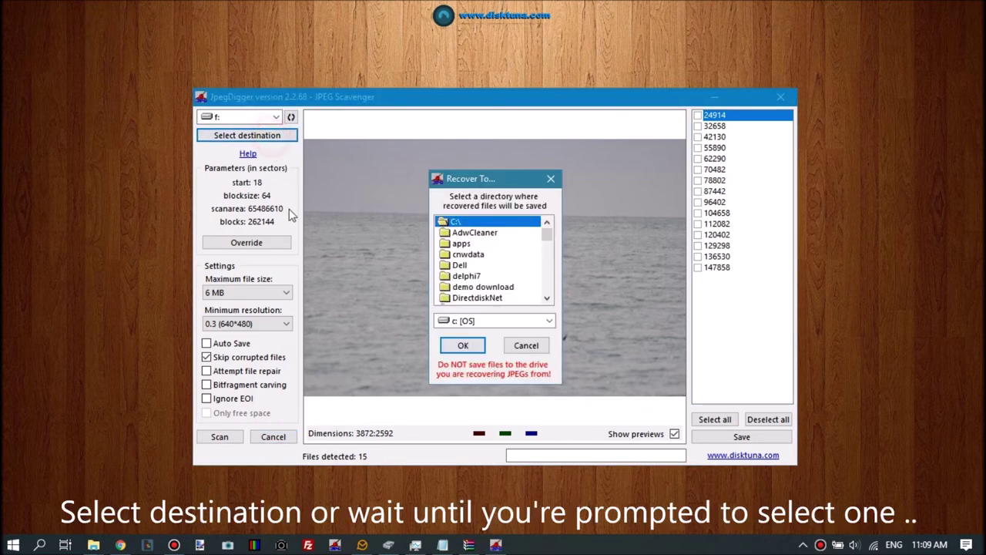
scroll(466, 268, "down", 3)
scroll(493, 274, "down", 4)
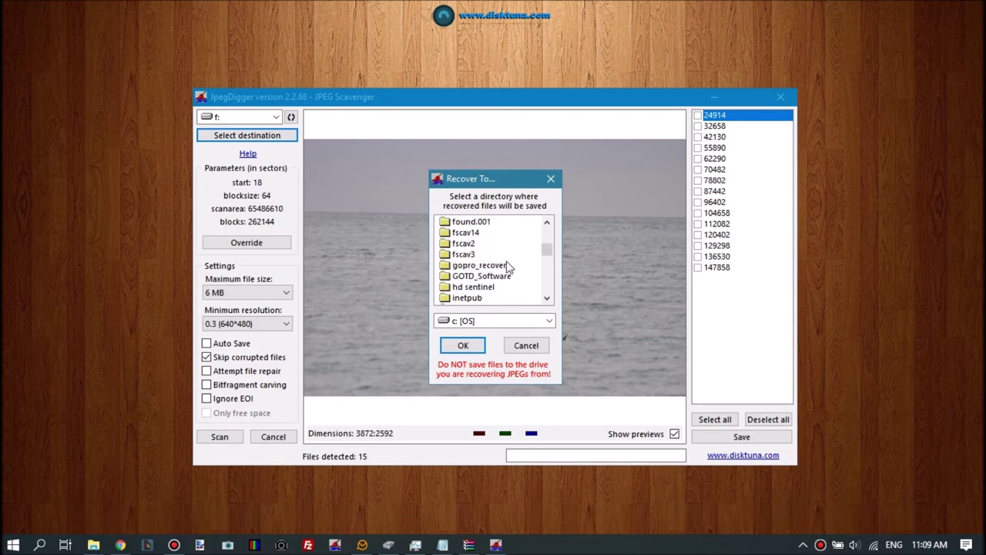
scroll(509, 282, "down", 1)
scroll(512, 279, "down", 3)
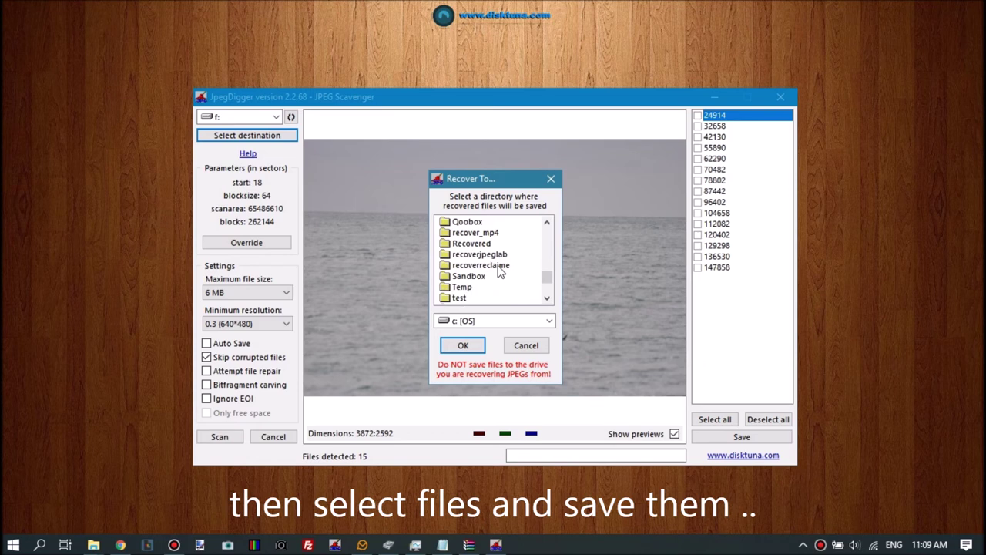
double_click(473, 244)
double_click(462, 287)
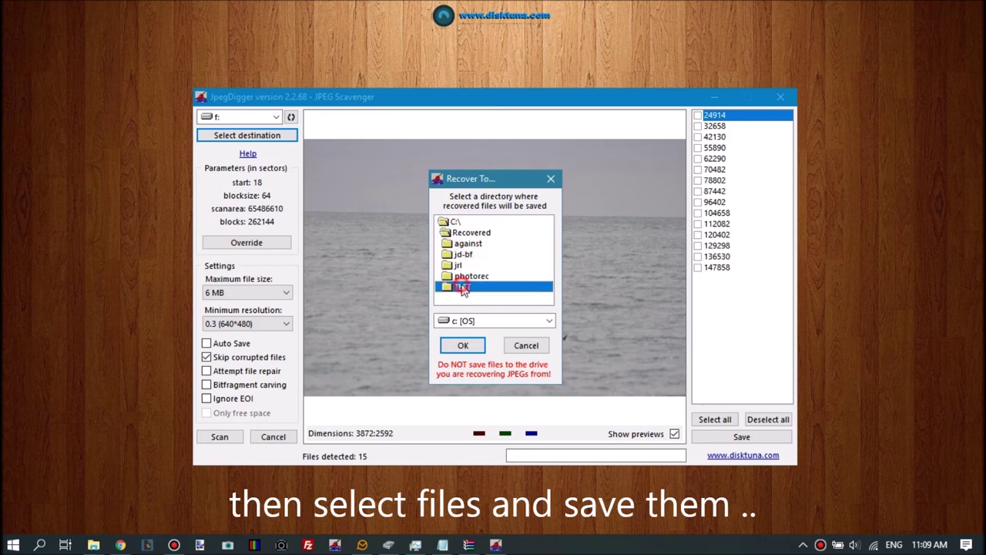
left_click(463, 345)
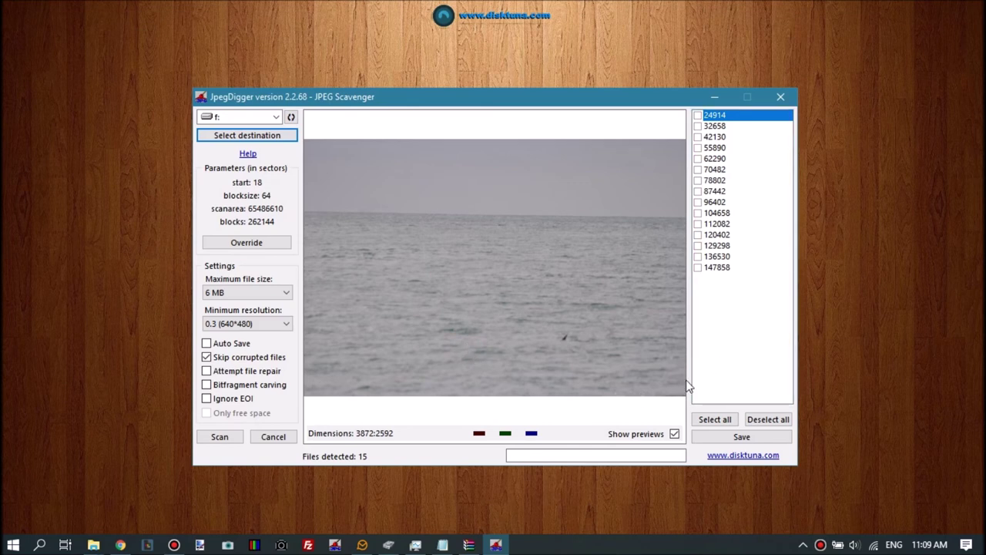
Select all detected photos and save them to the destination folder
left_click(713, 421)
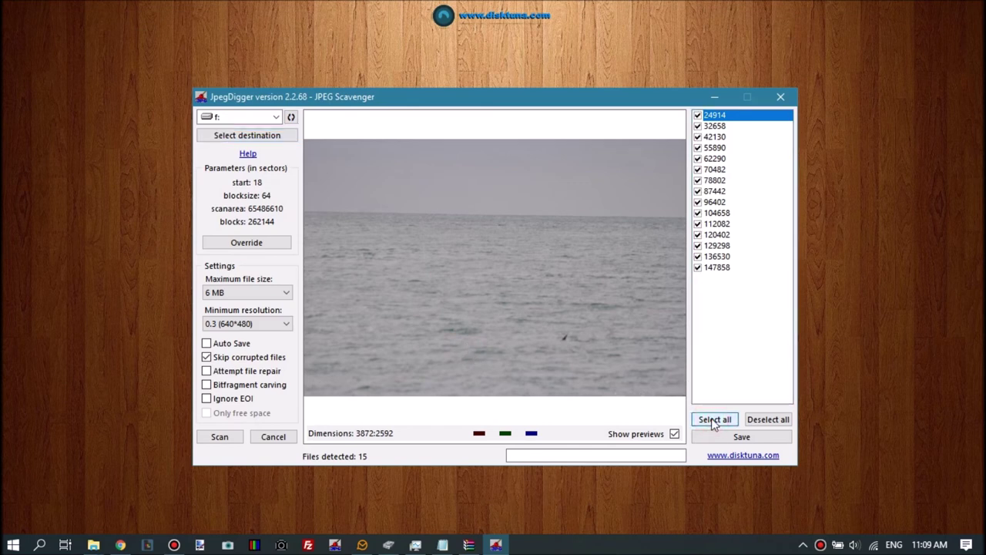
left_click(728, 437)
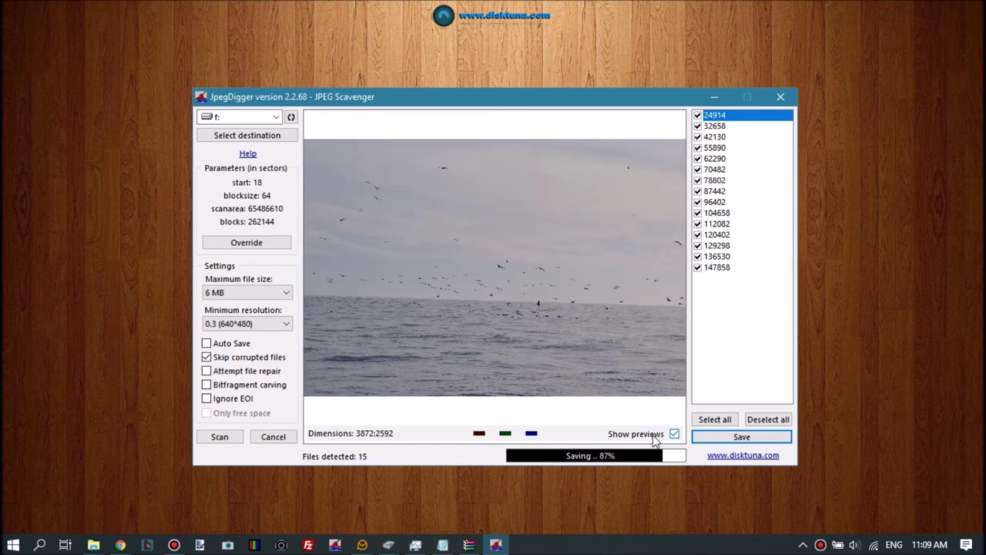
left_click(515, 314)
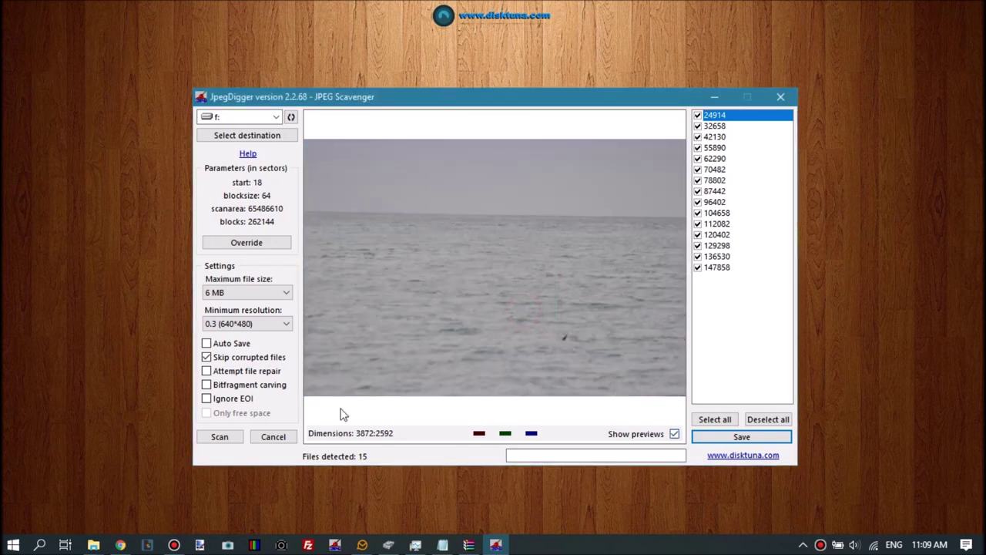
Switch to File Explorer and open the TEST folder inside C:\Recovered to check the saved photos
left_click(99, 547)
left_click(255, 499)
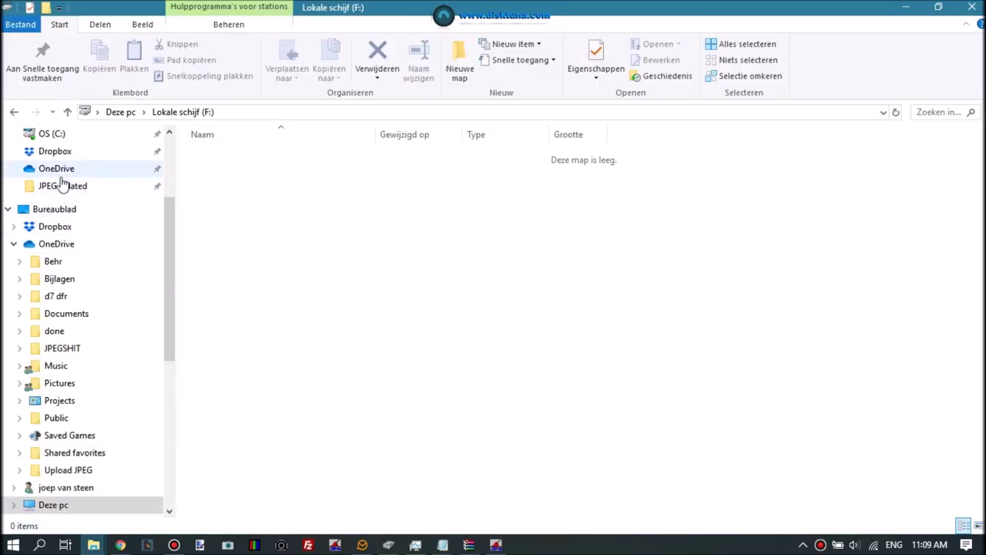
left_click(52, 133)
scroll(288, 346, "down", 5)
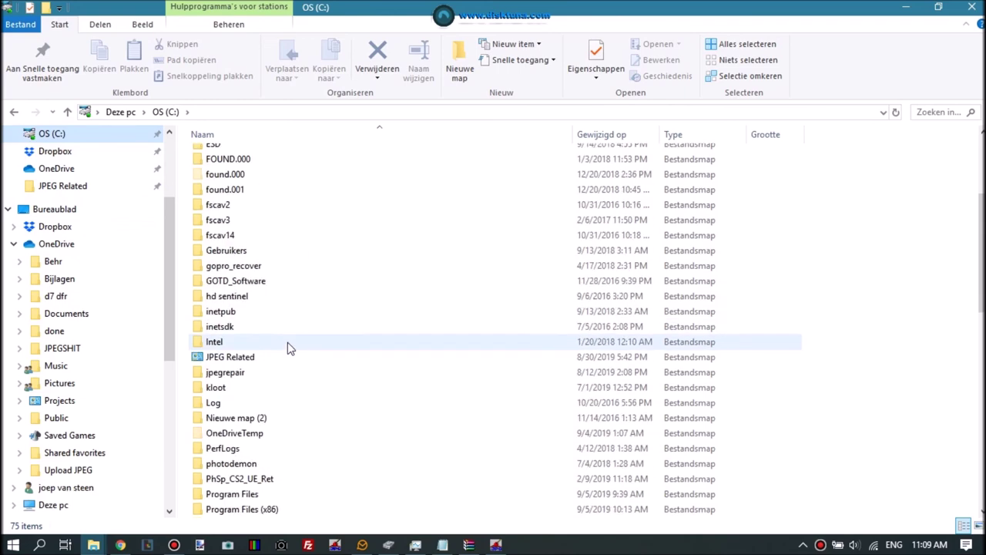
scroll(288, 397, "down", 5)
left_click(263, 373)
double_click(246, 356)
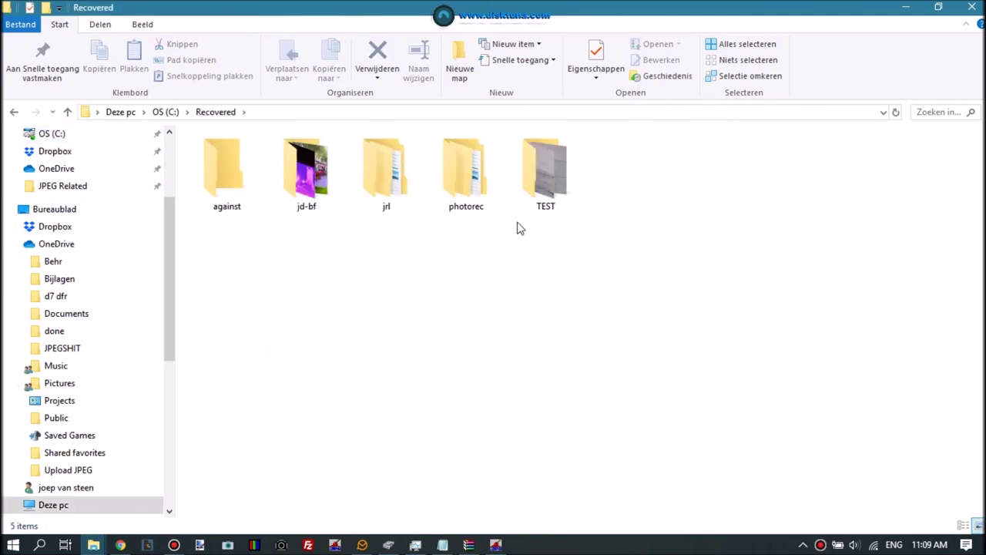
double_click(542, 174)
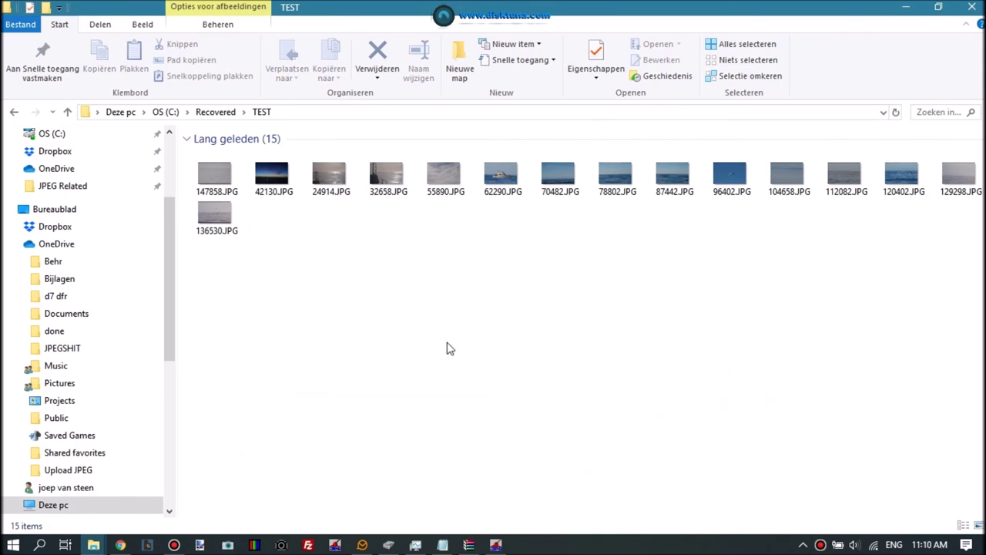
View 42130.JPG and several photos after it in the photo viewer, then close the viewer and return to JpegDigger
double_click(275, 176)
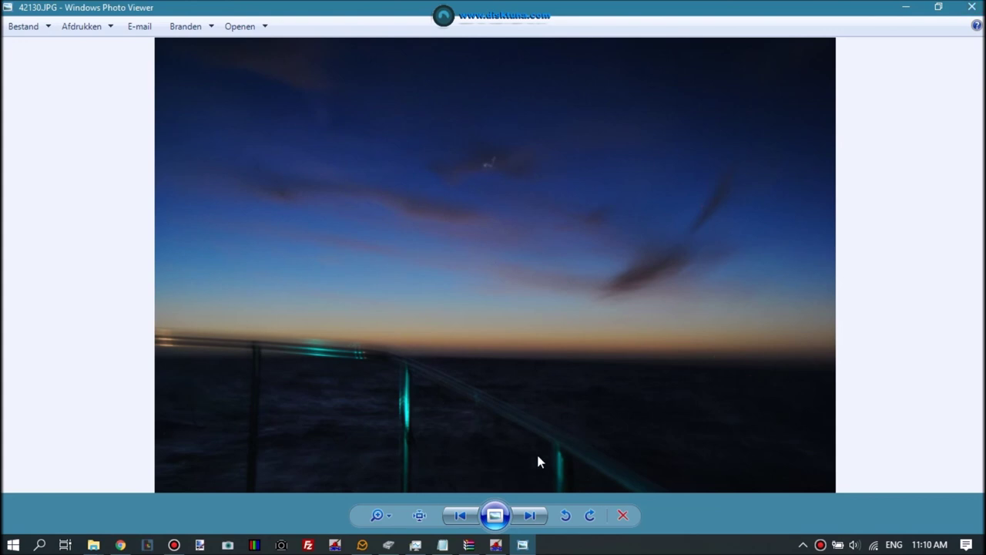
left_click(530, 516)
left_click(530, 516)
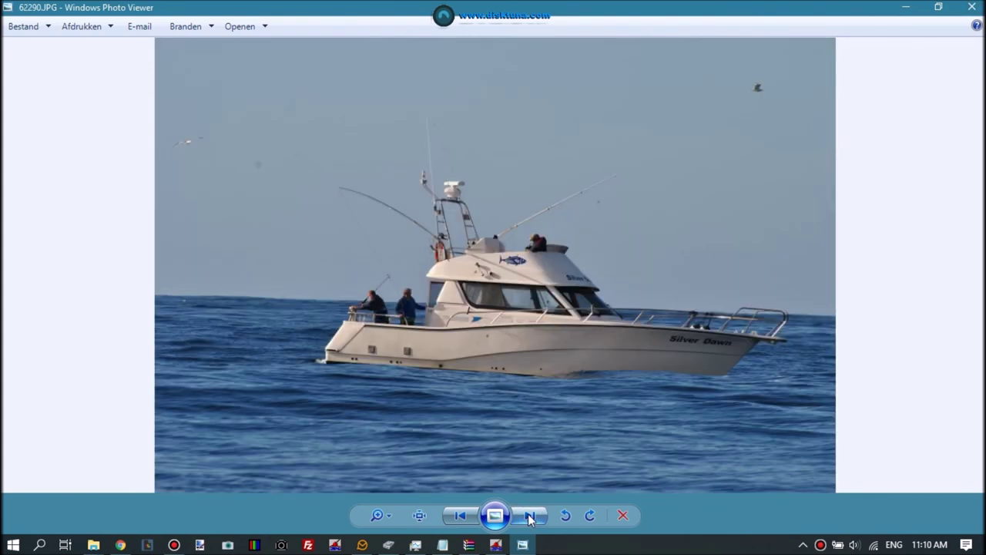
left_click(530, 515)
left_click(531, 515)
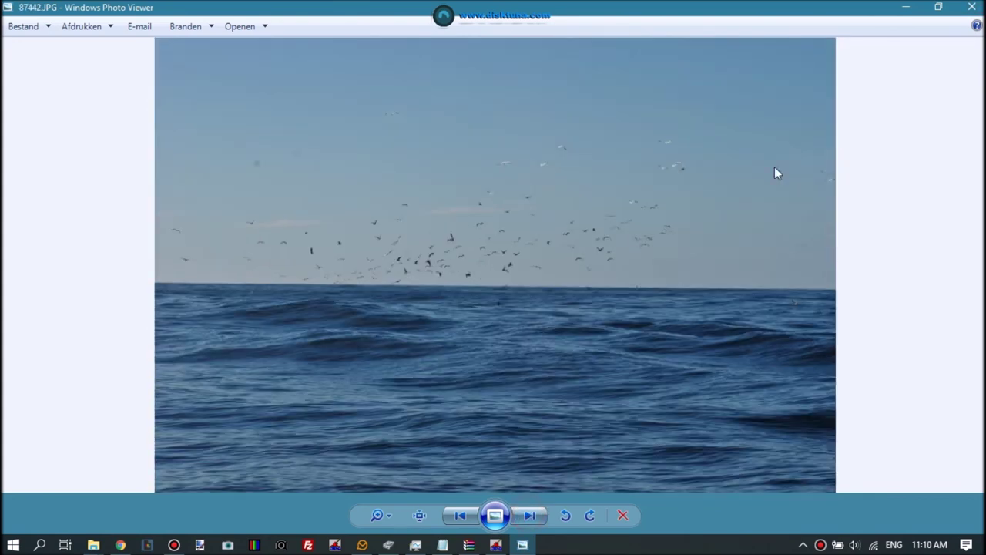
left_click(972, 7)
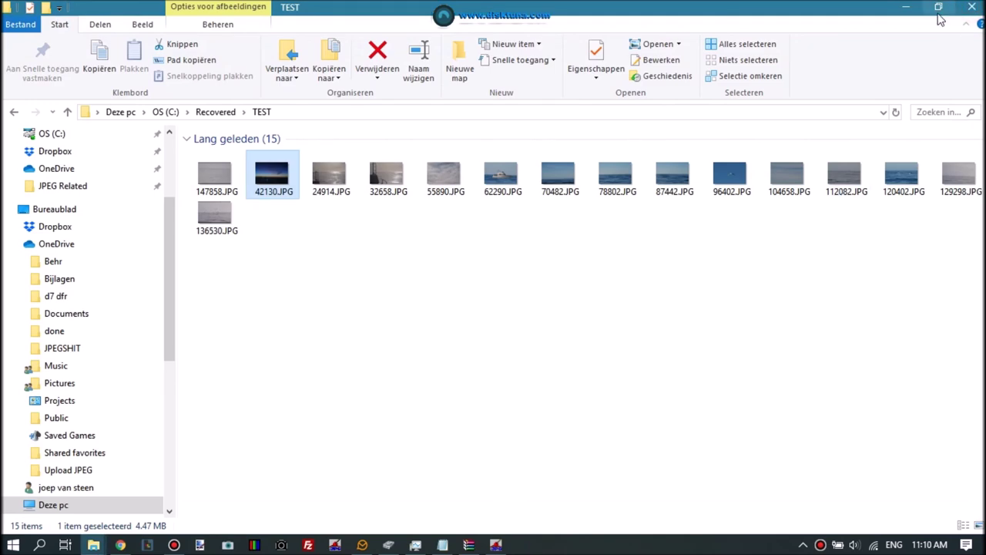
left_click(907, 7)
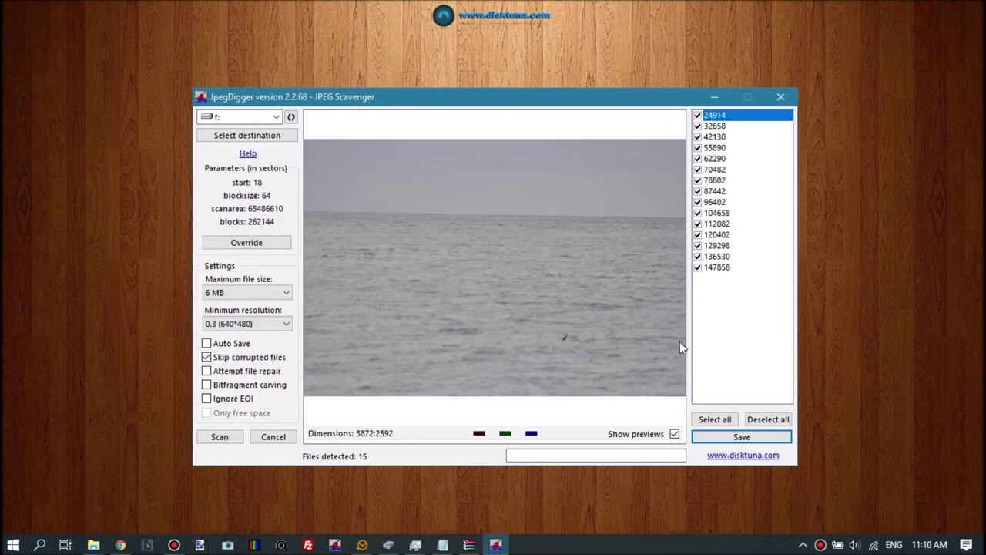